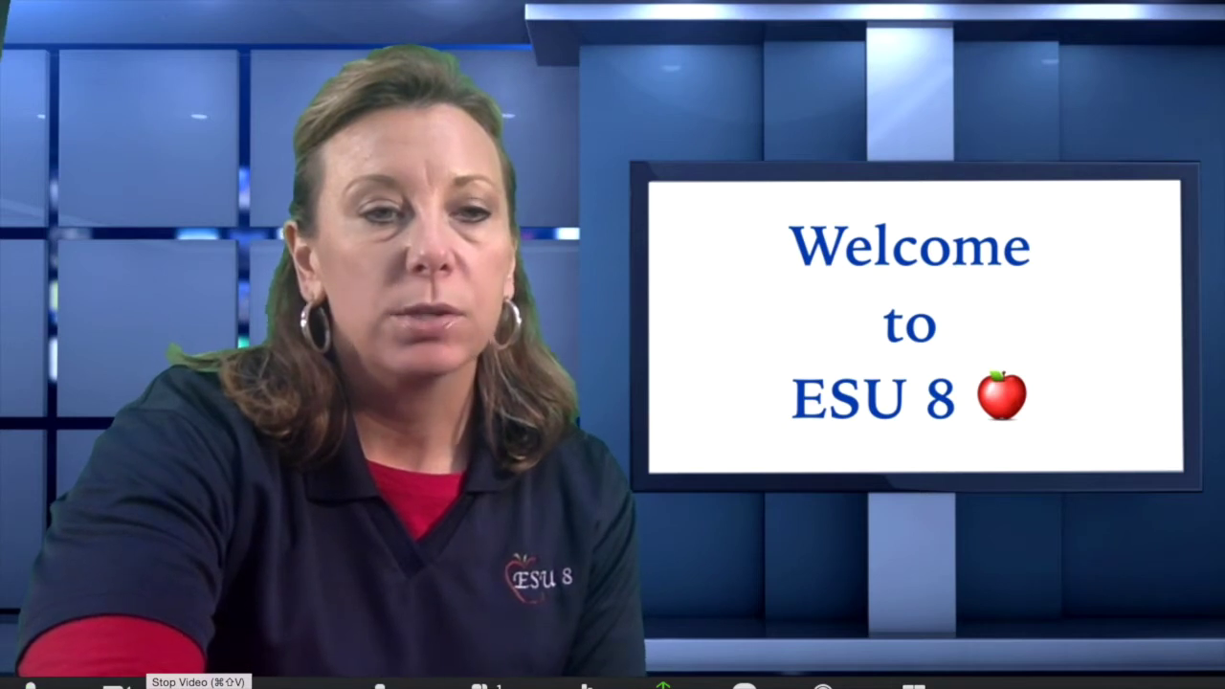
# Set the Video Background to None in Zoom's video settings, leaving the plain green screen.
pyautogui.click(151, 684)
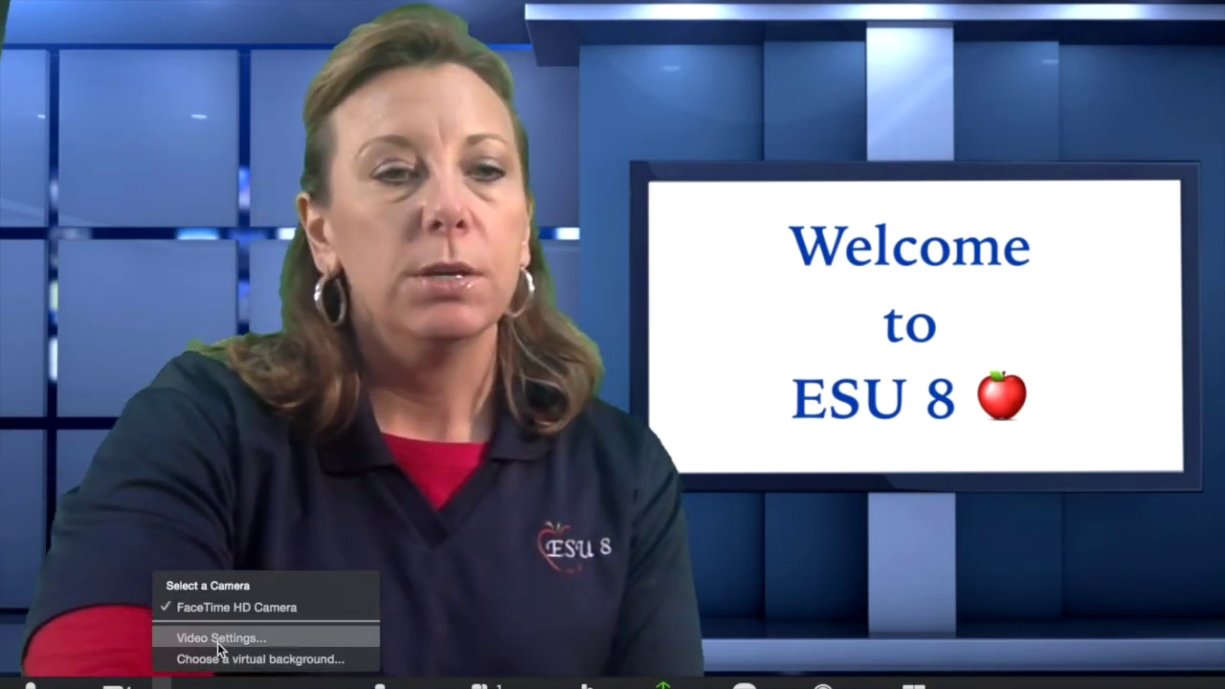
pyautogui.click(221, 637)
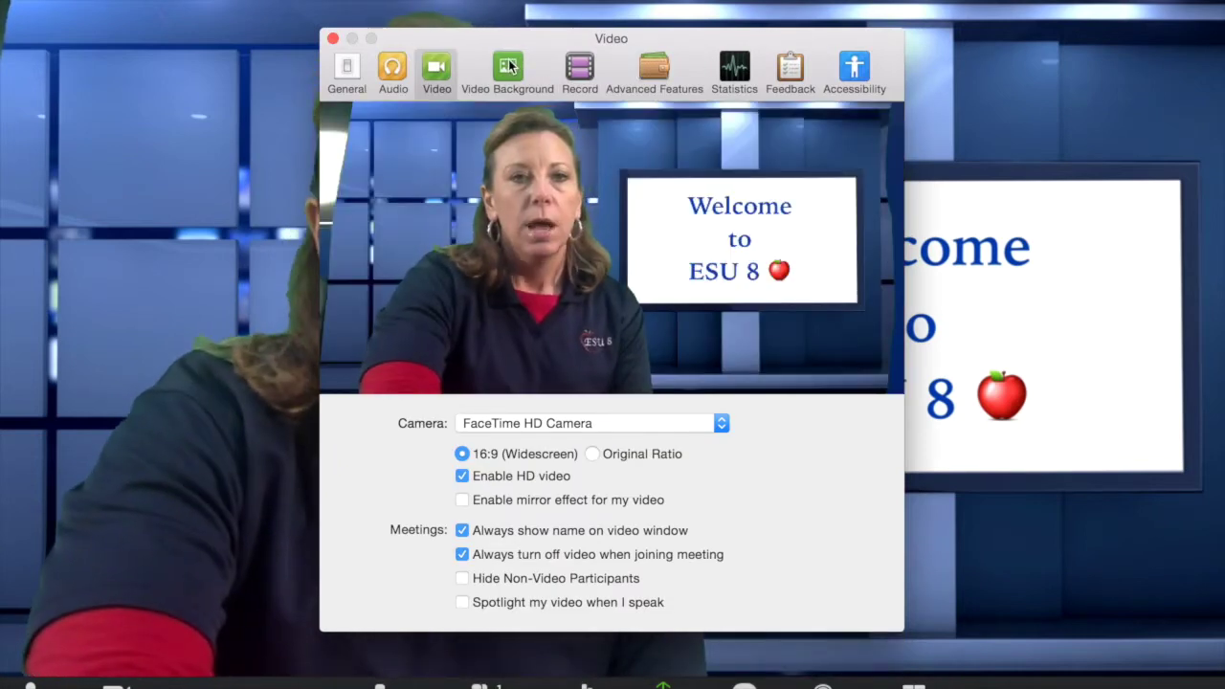
pyautogui.click(510, 67)
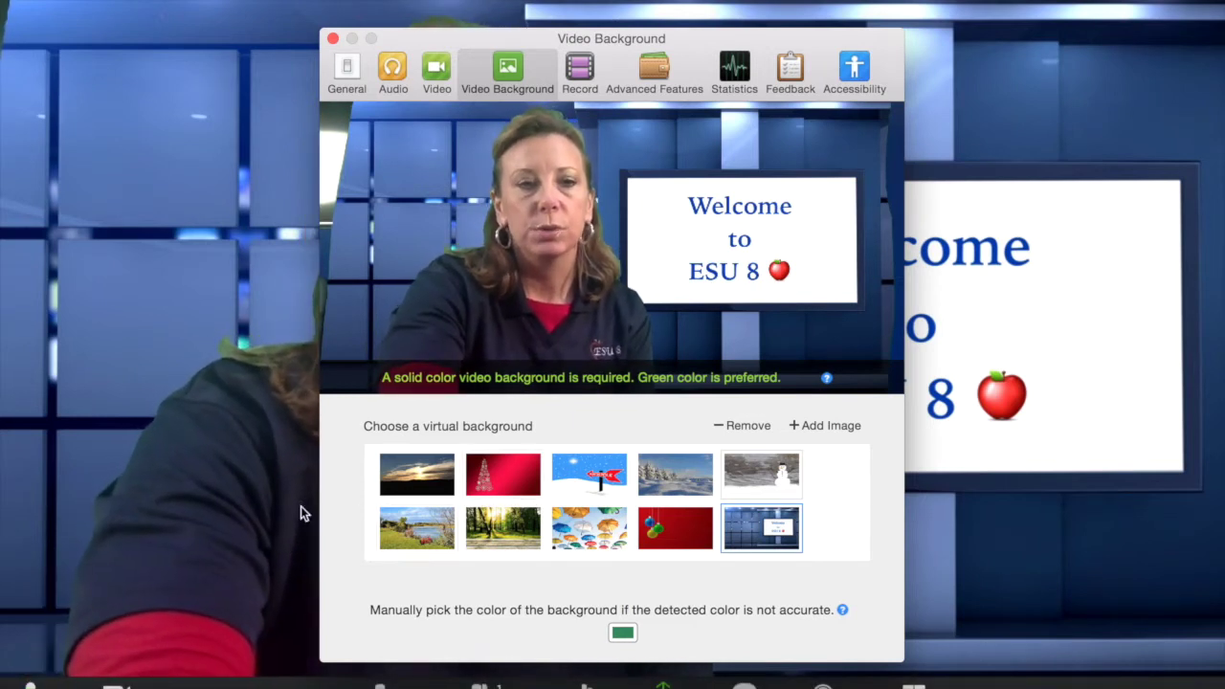
pyautogui.scroll(2, 424, 497)
pyautogui.click(421, 478)
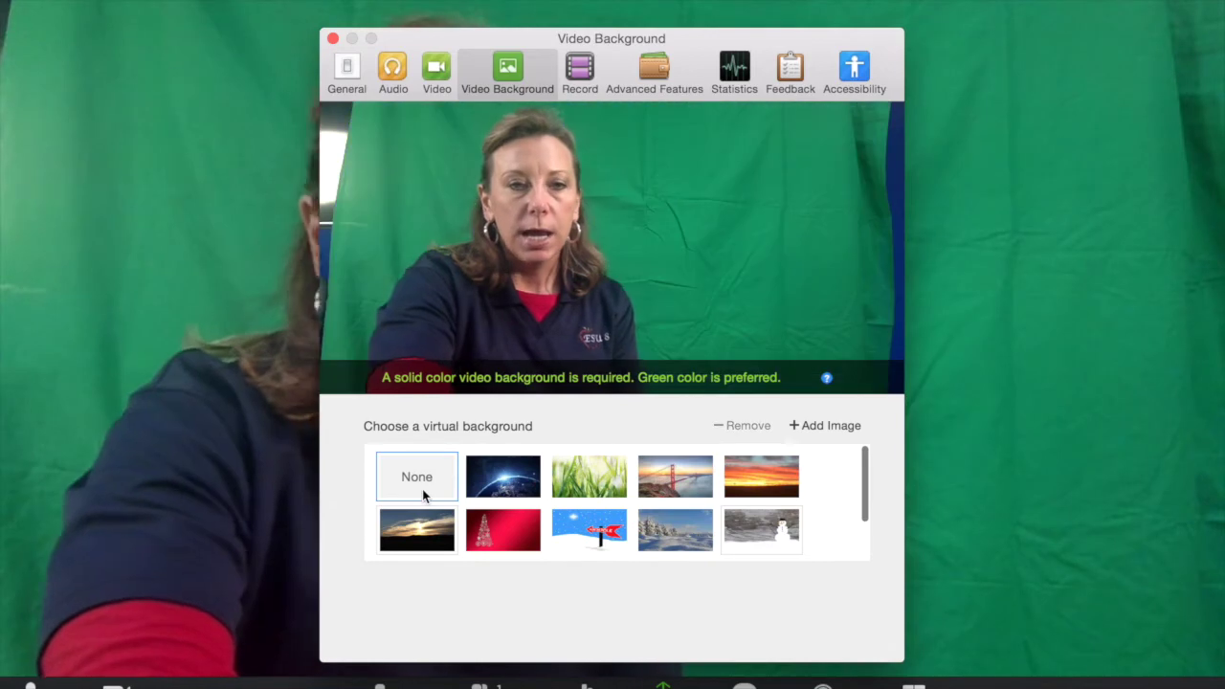
pyautogui.click(333, 40)
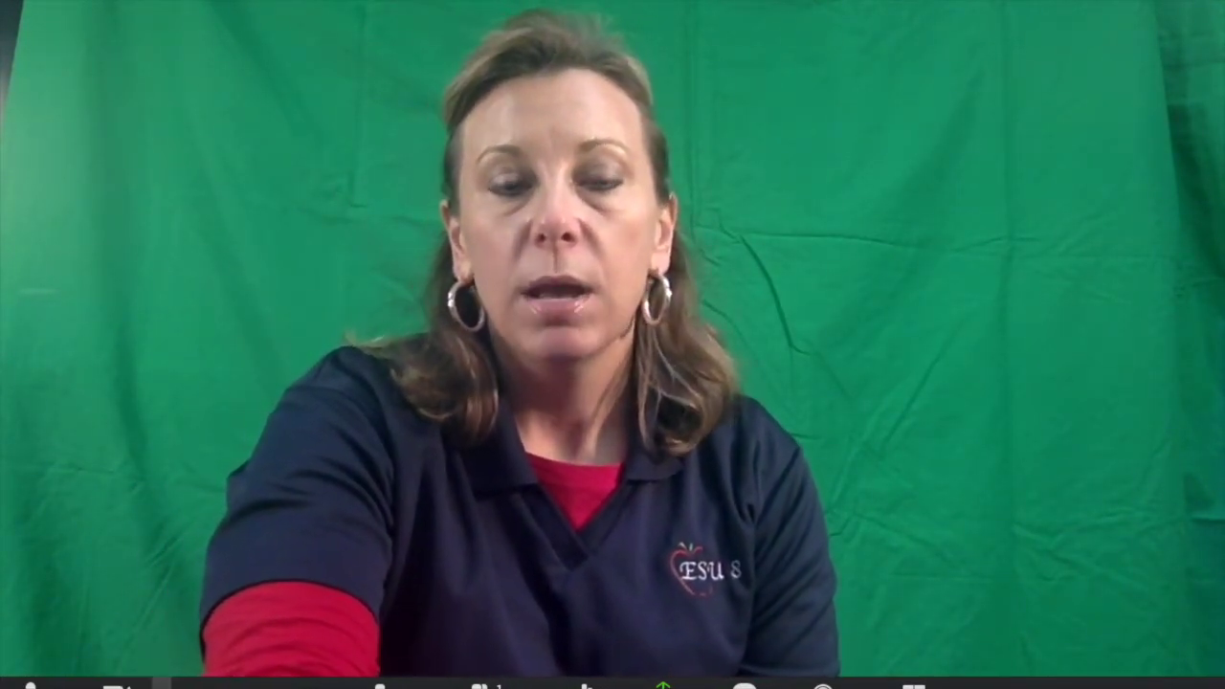
# Choose the snowy North Pole signpost thumbnail as the virtual background in Video Settings.
pyautogui.click(185, 674)
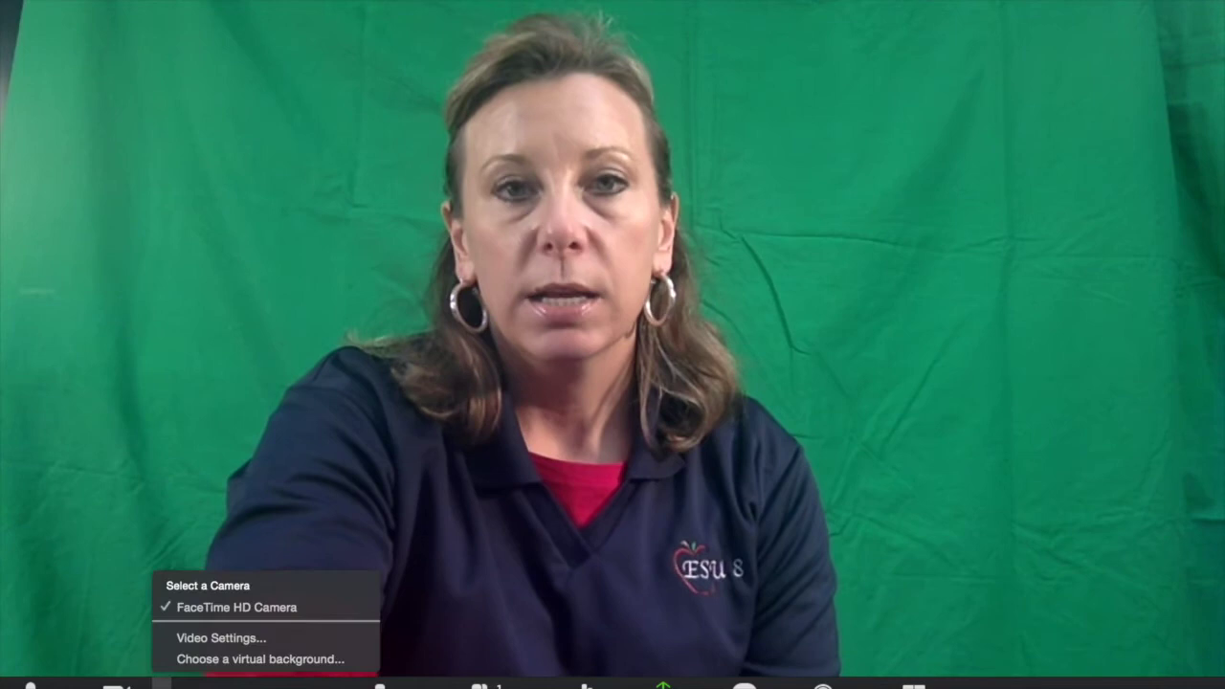
pyautogui.click(194, 638)
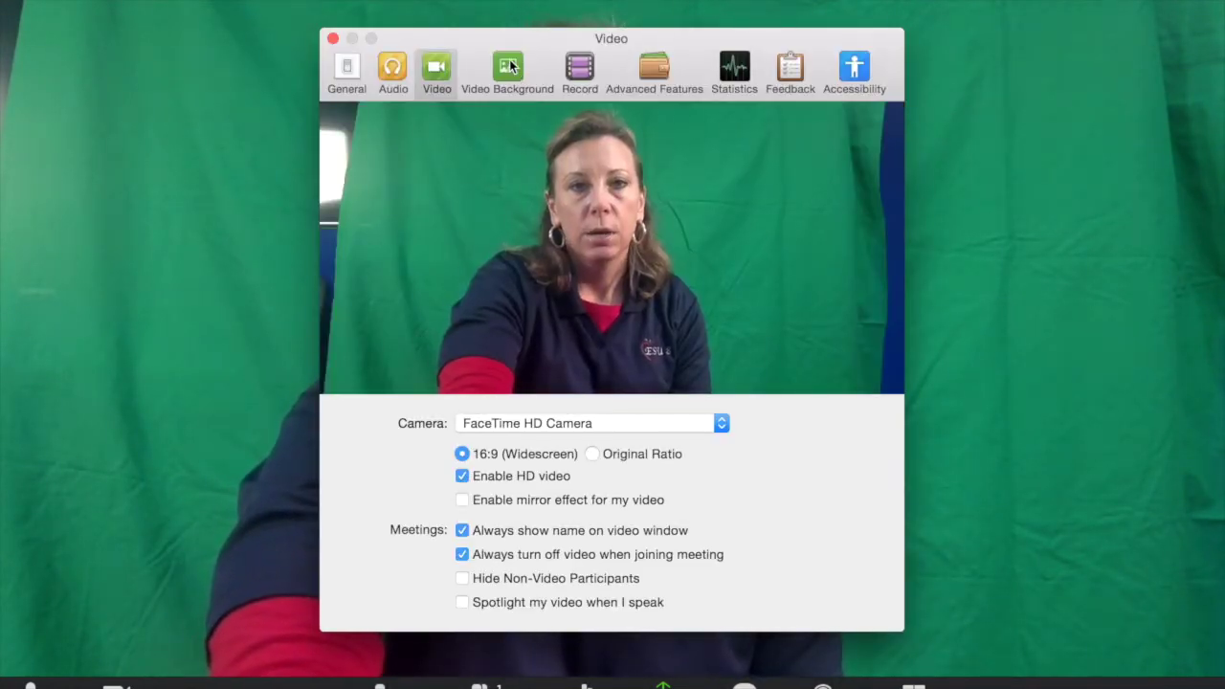
pyautogui.click(508, 65)
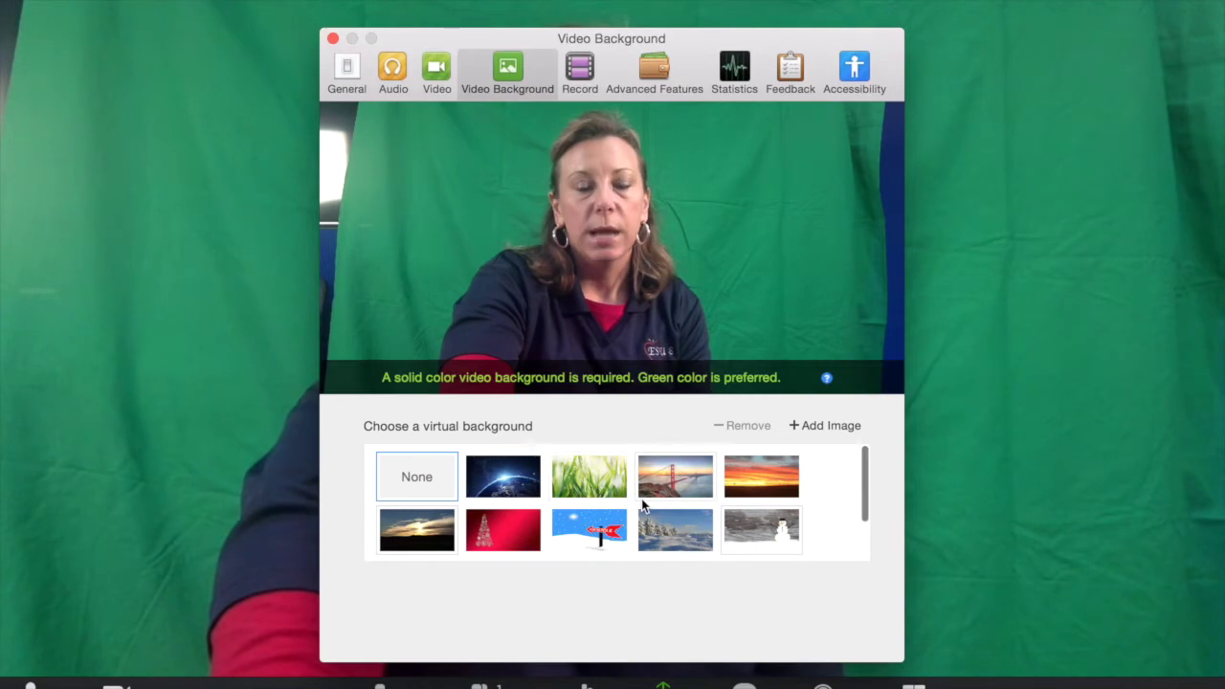
pyautogui.click(587, 522)
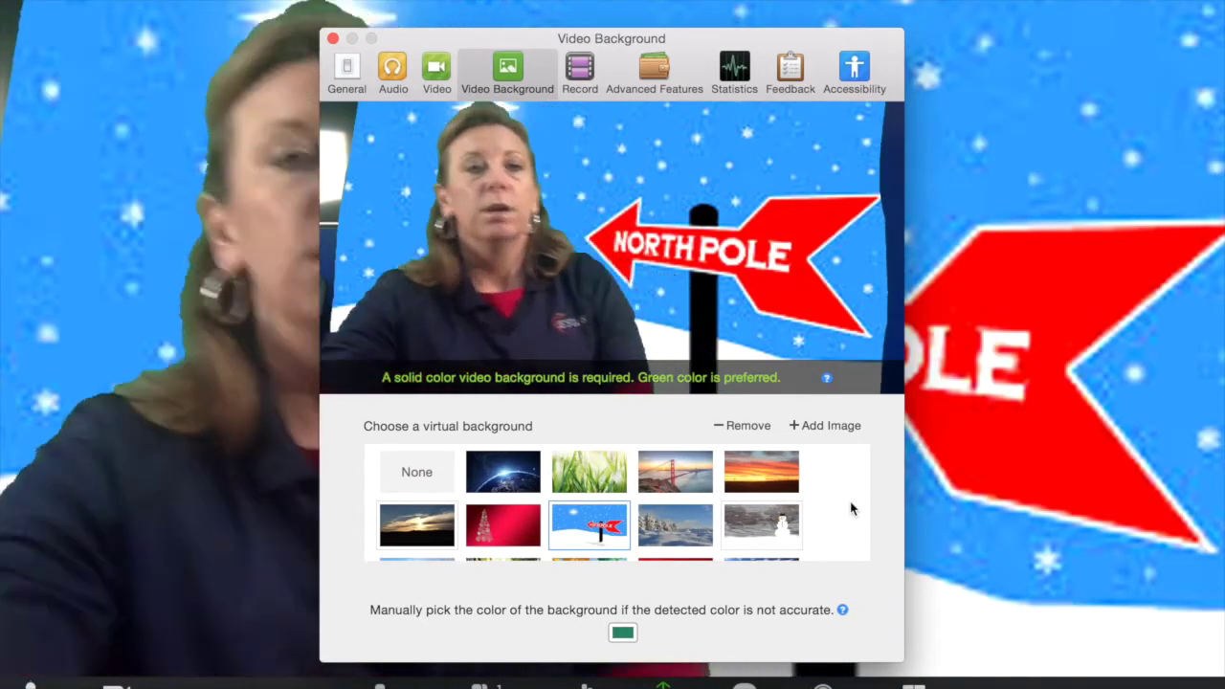
pyautogui.click(332, 38)
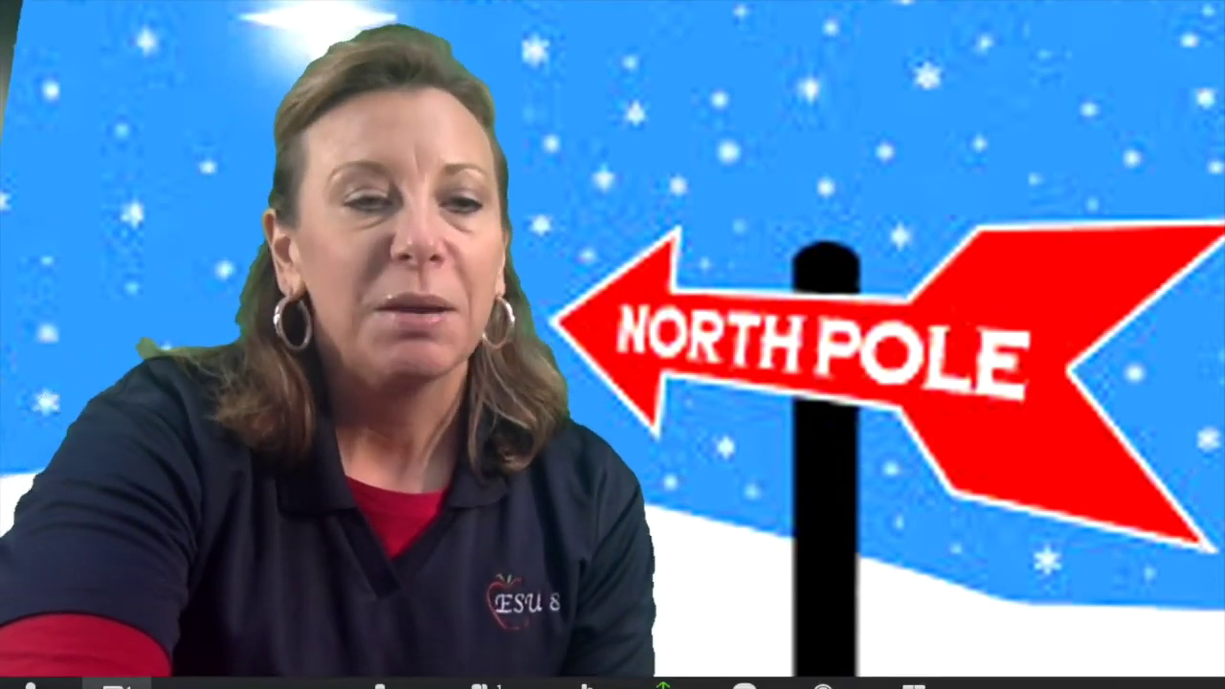
pyautogui.click(141, 683)
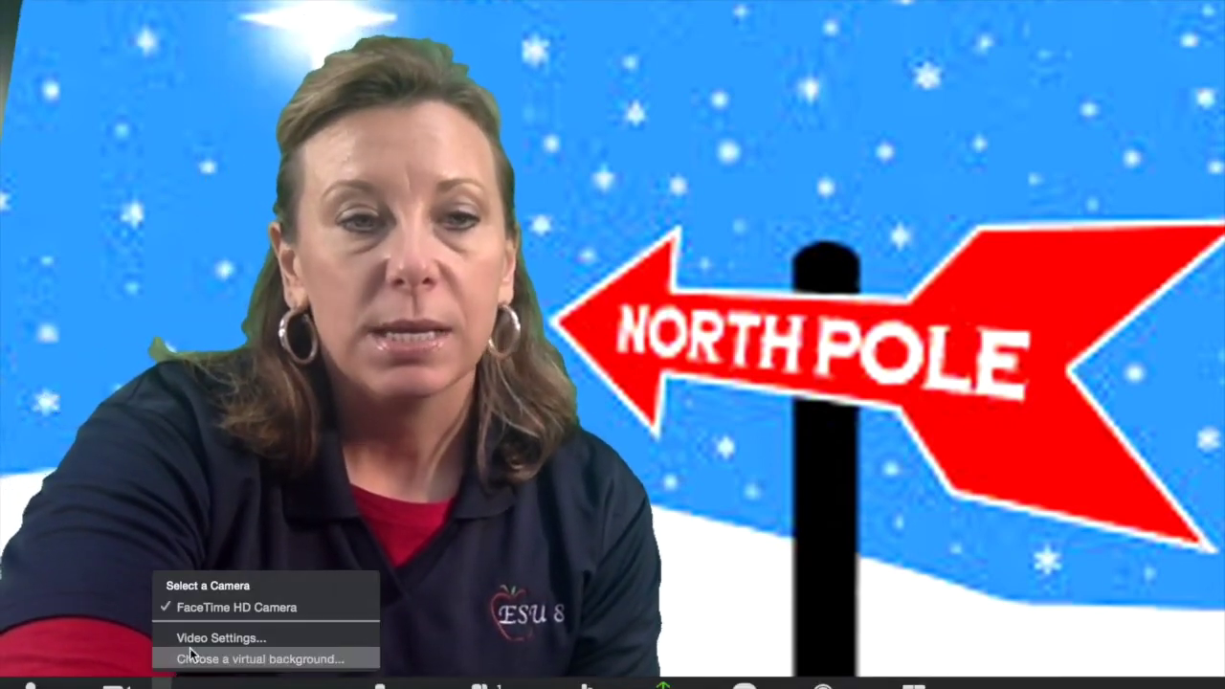
# Try the sunset scene, then settle on the sunlit forest path as the virtual background.
pyautogui.click(230, 641)
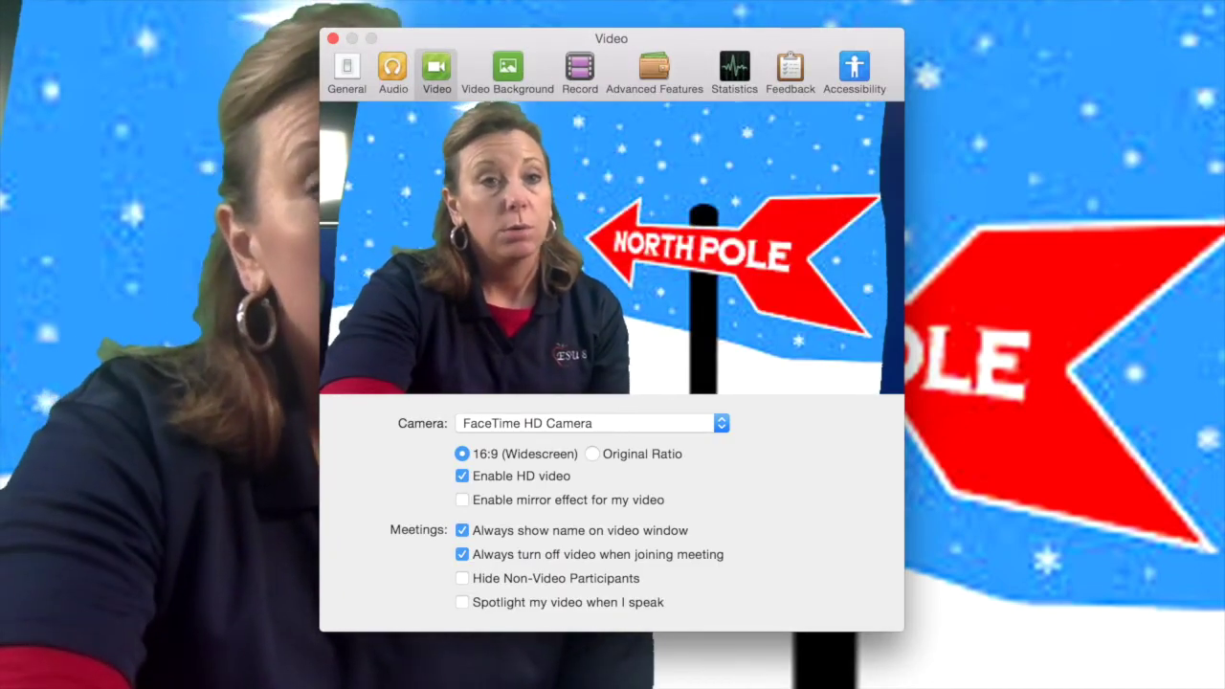
pyautogui.click(505, 76)
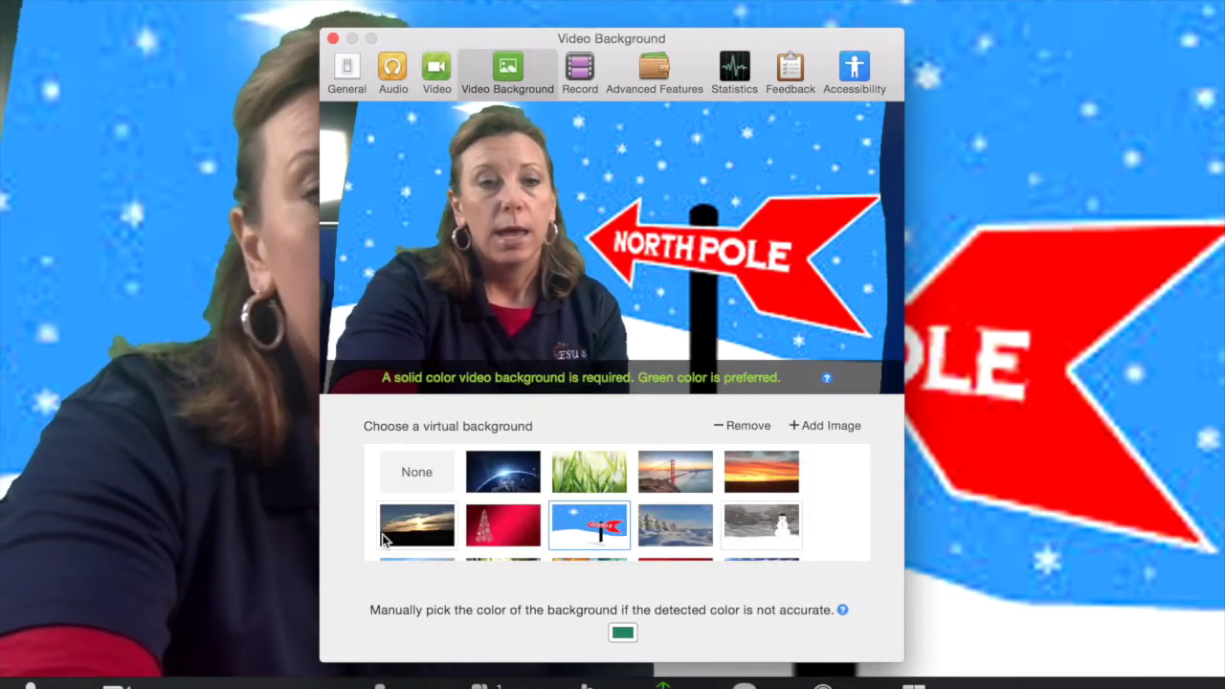
pyautogui.click(418, 527)
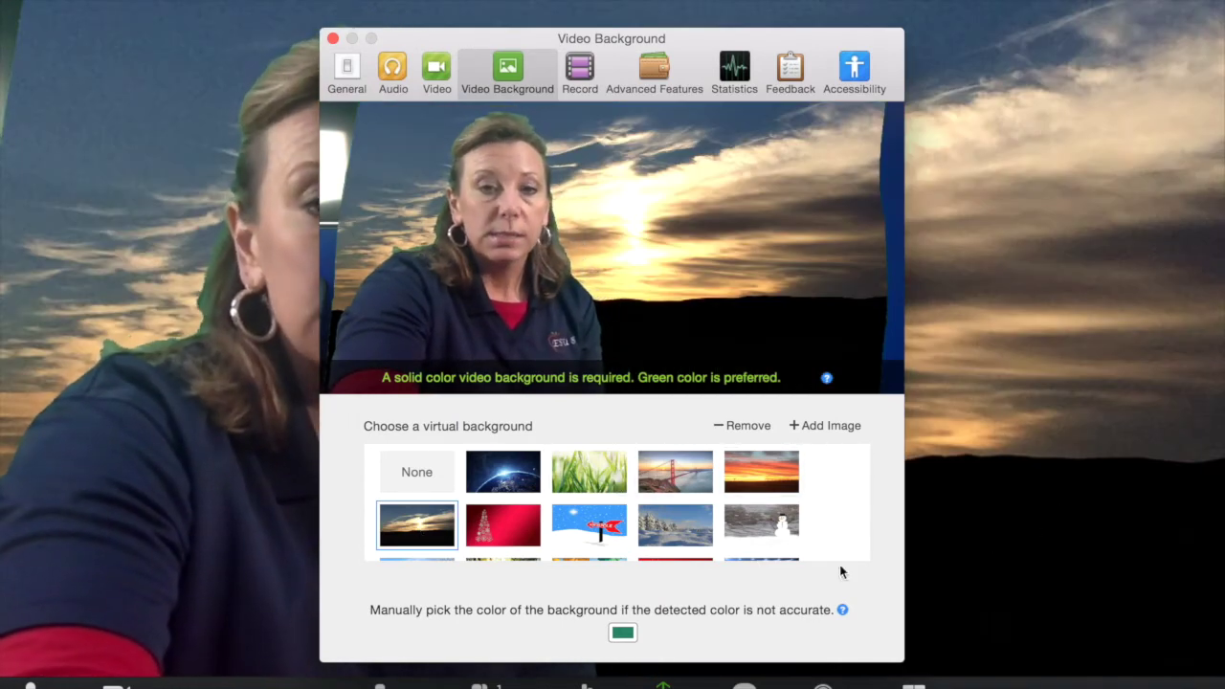
pyautogui.scroll(-2, 747, 522)
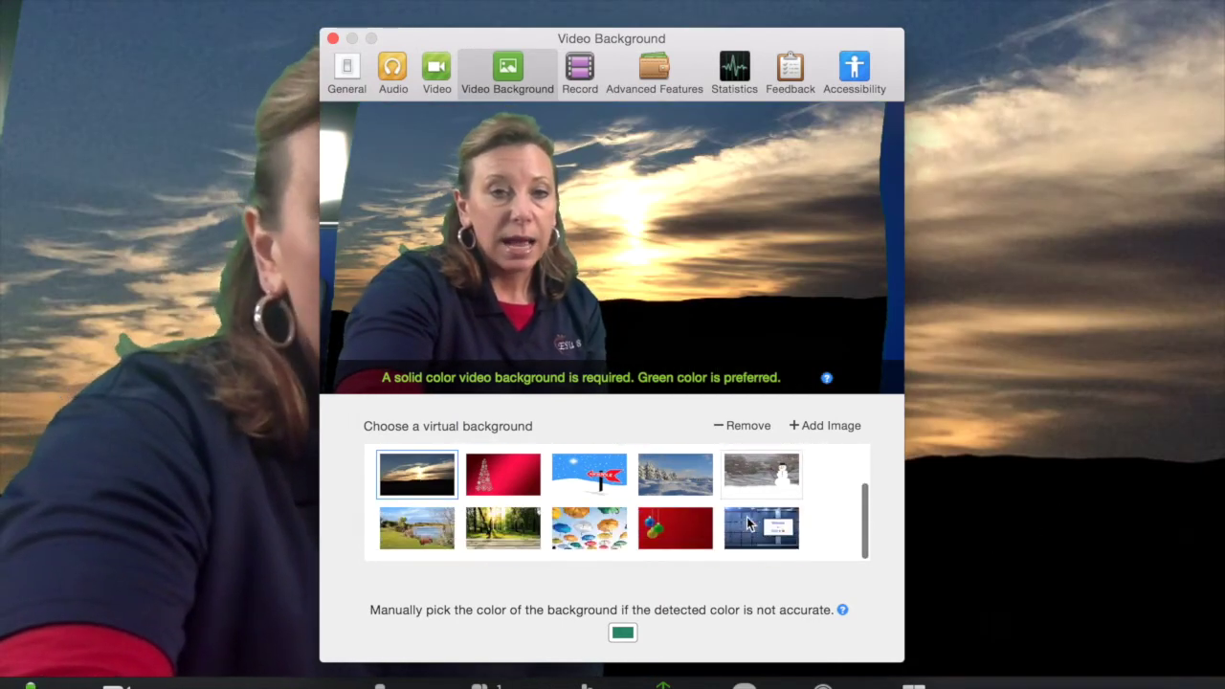
pyautogui.click(507, 526)
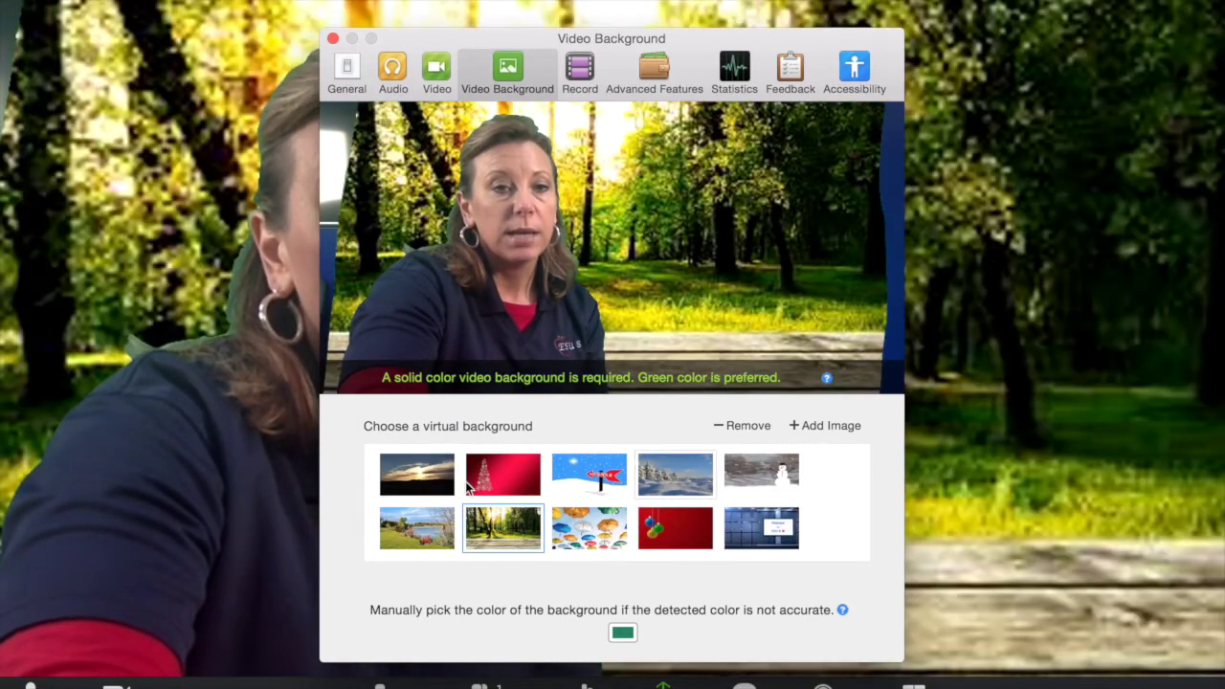
pyautogui.click(333, 39)
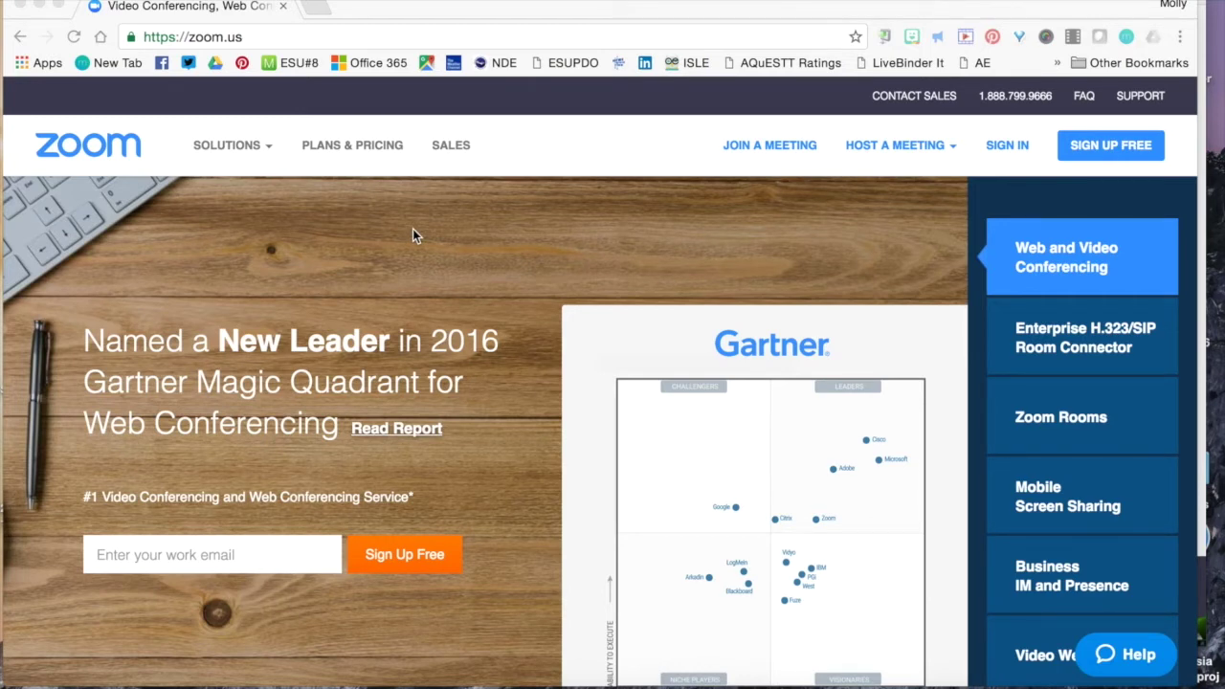
# Sign in on zoom.us and go to My Meeting Settings in the sidebar.
pyautogui.click(413, 235)
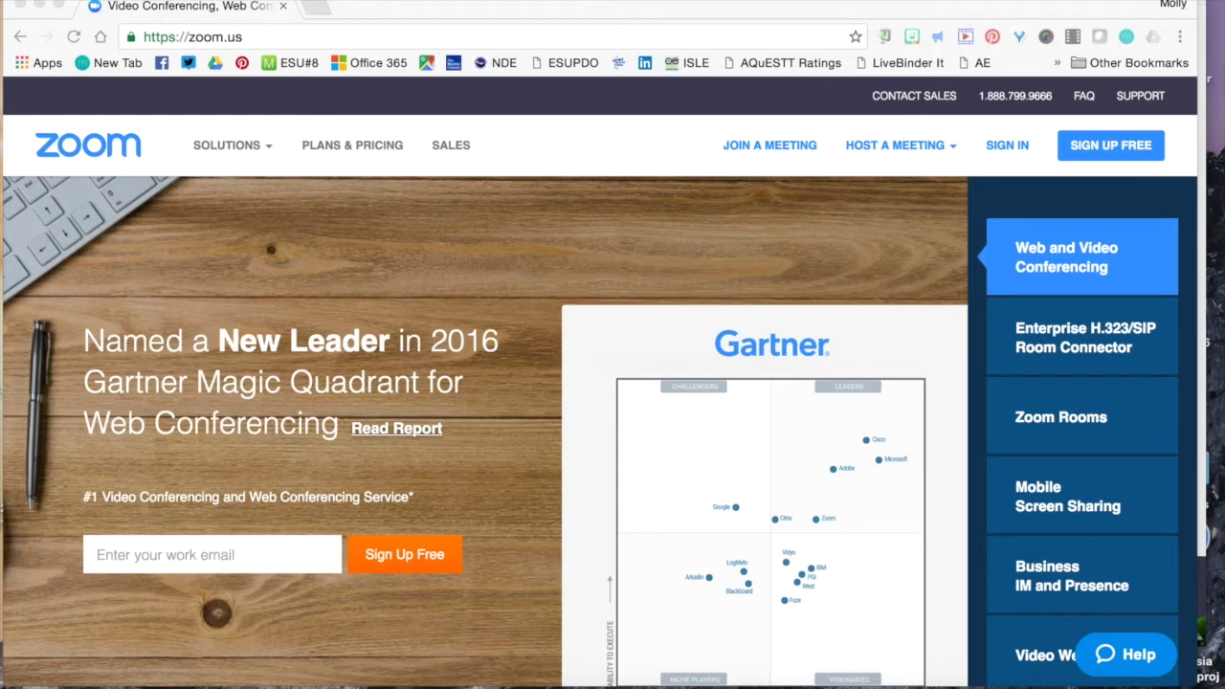
pyautogui.click(1005, 147)
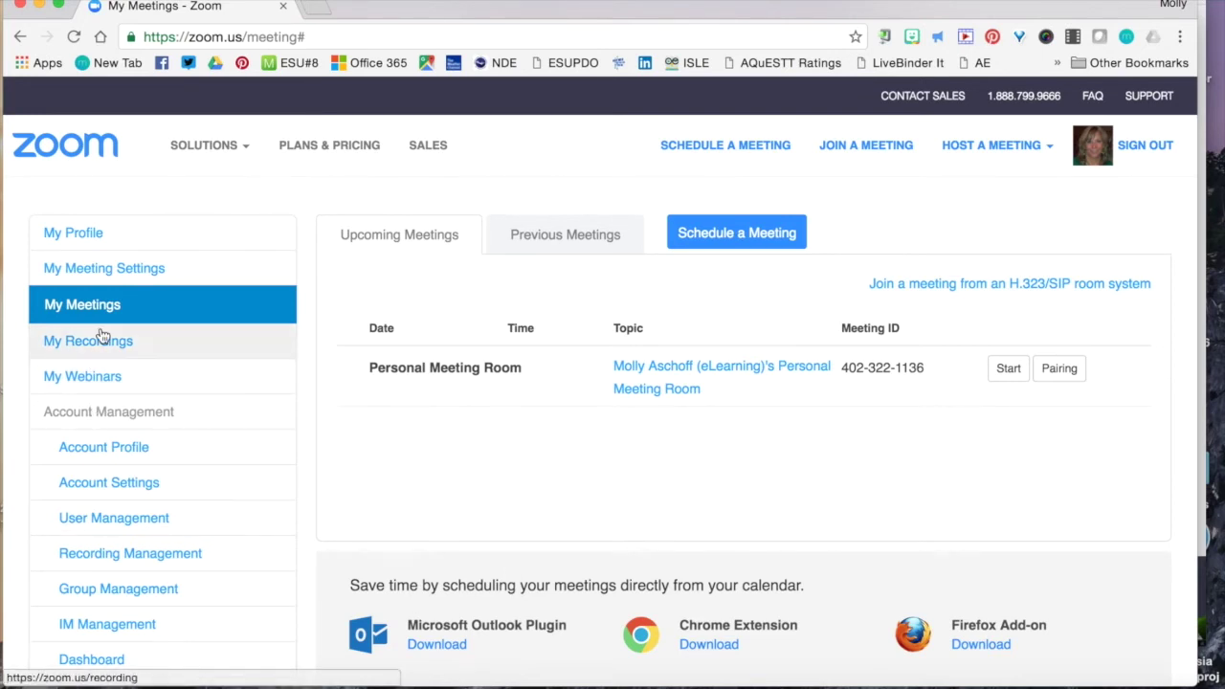
pyautogui.click(123, 274)
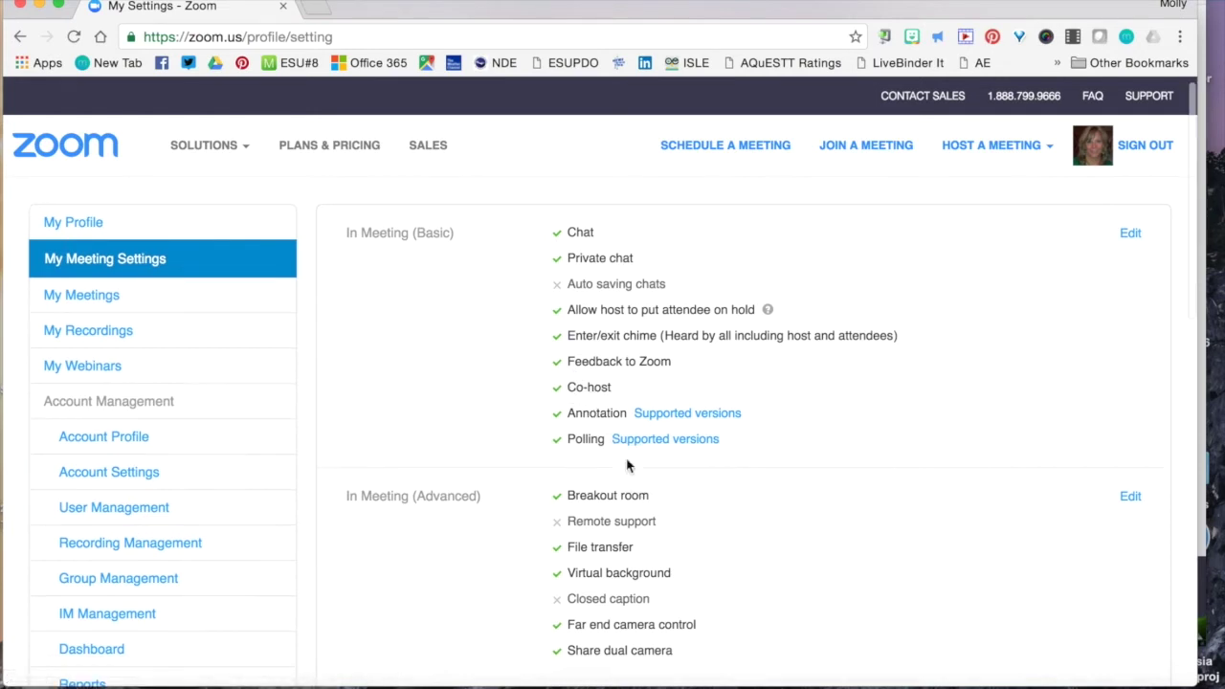
# Edit the In Meeting (Advanced) settings with Virtual background ticked, and save the changes.
pyautogui.scroll(-1, 628, 465)
pyautogui.scroll(-4, 627, 465)
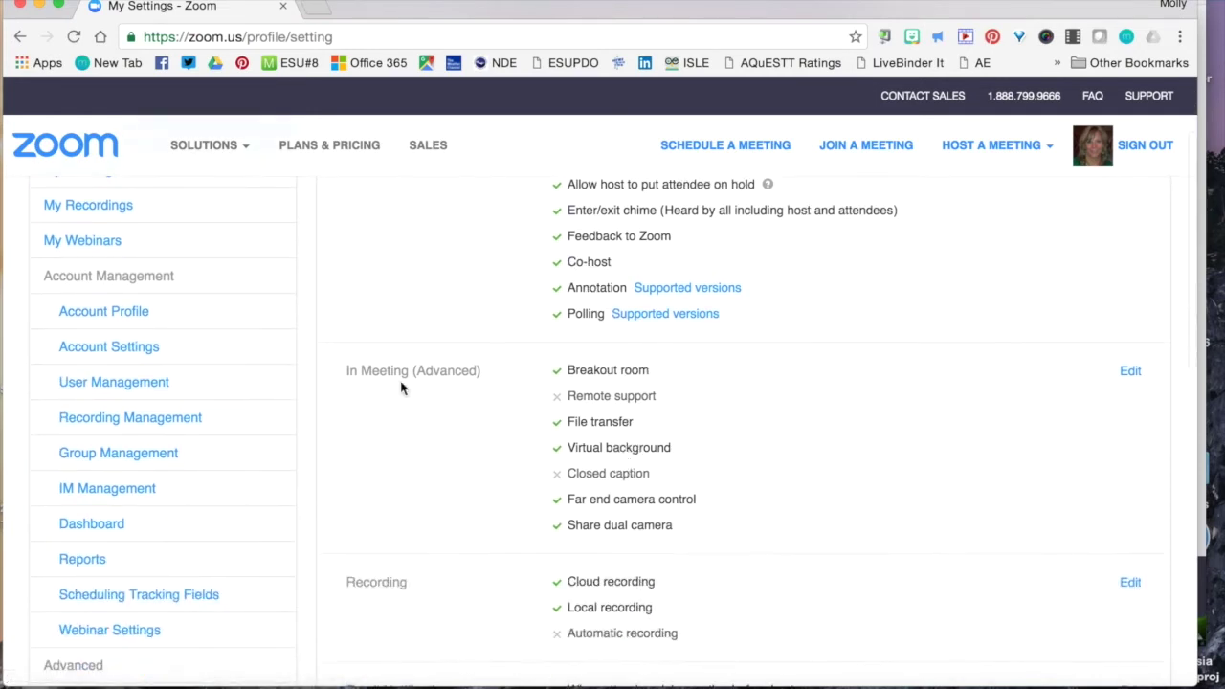
pyautogui.click(1130, 371)
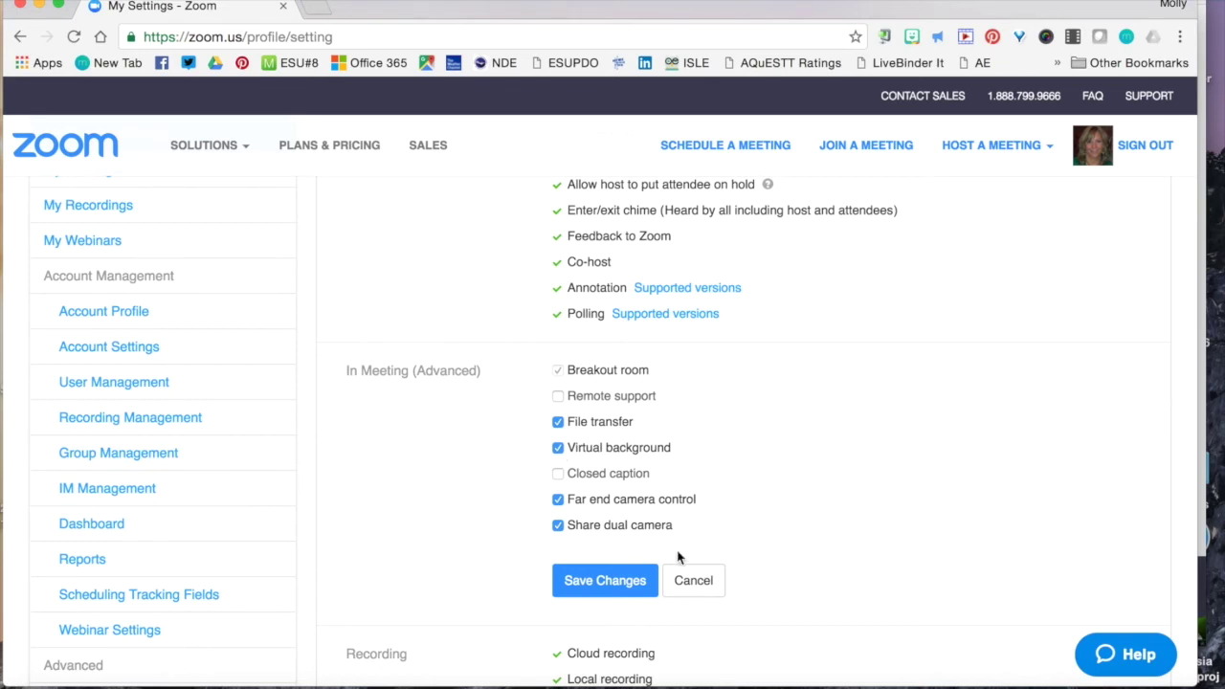
pyautogui.click(605, 581)
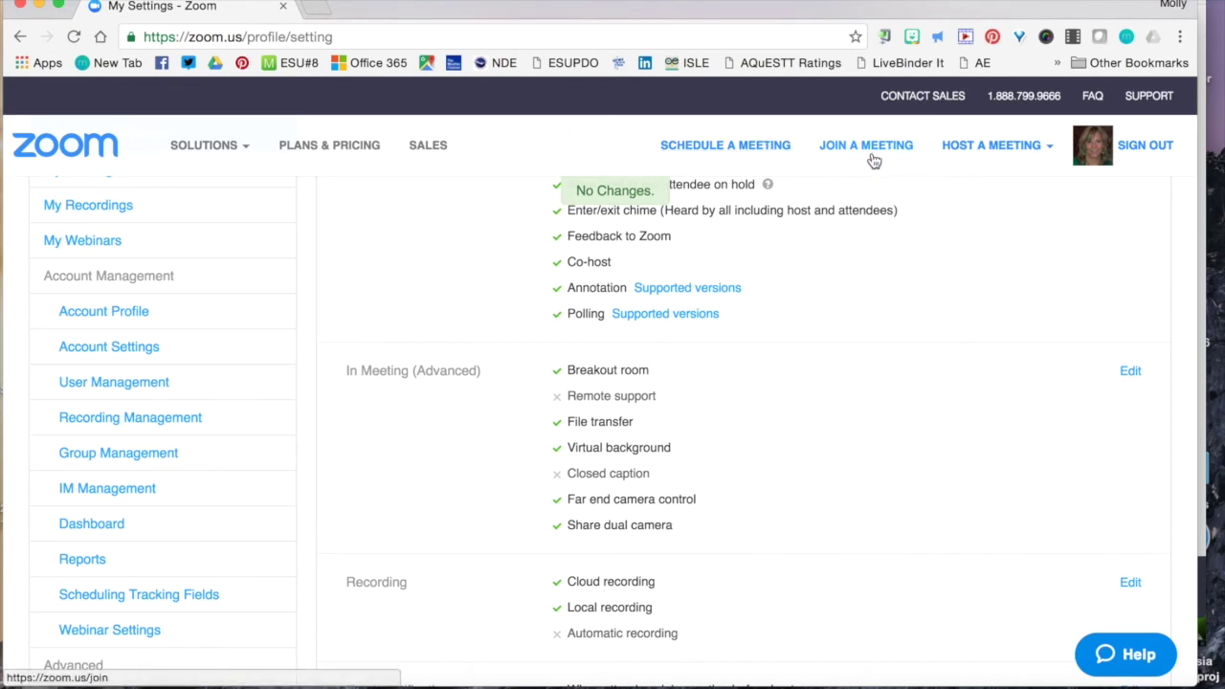
# Host a new meeting and set the snowman scene as its virtual background.
pyautogui.click(994, 149)
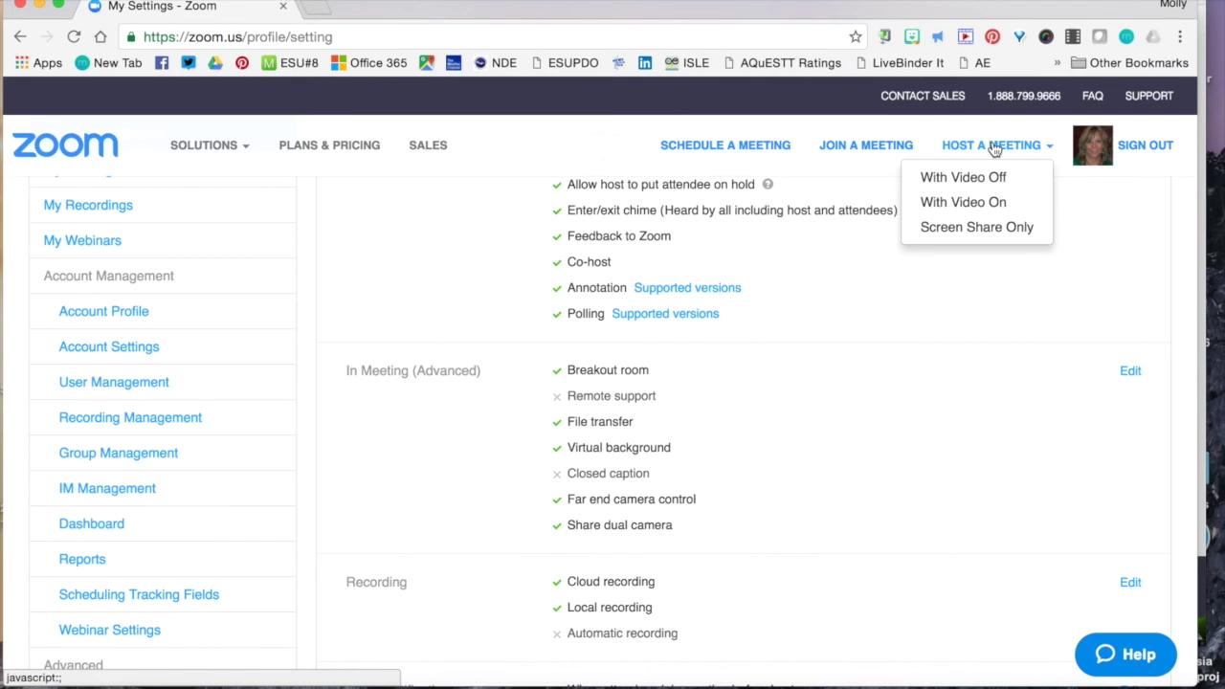
pyautogui.click(994, 148)
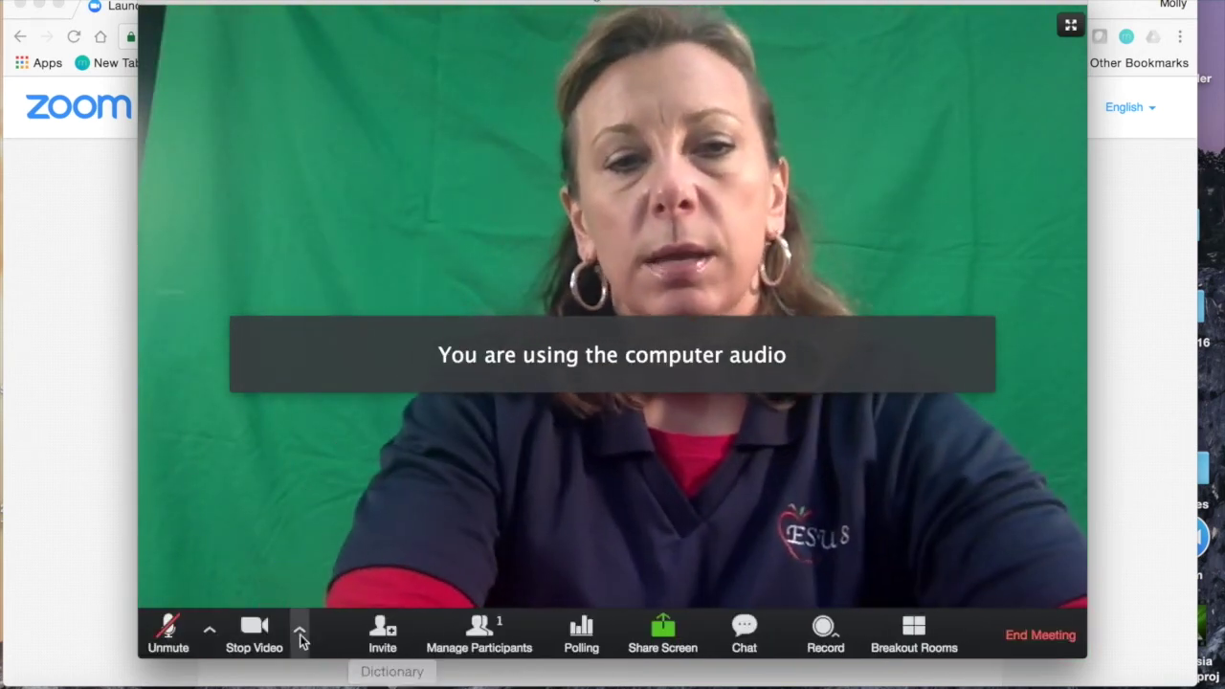
pyautogui.click(303, 634)
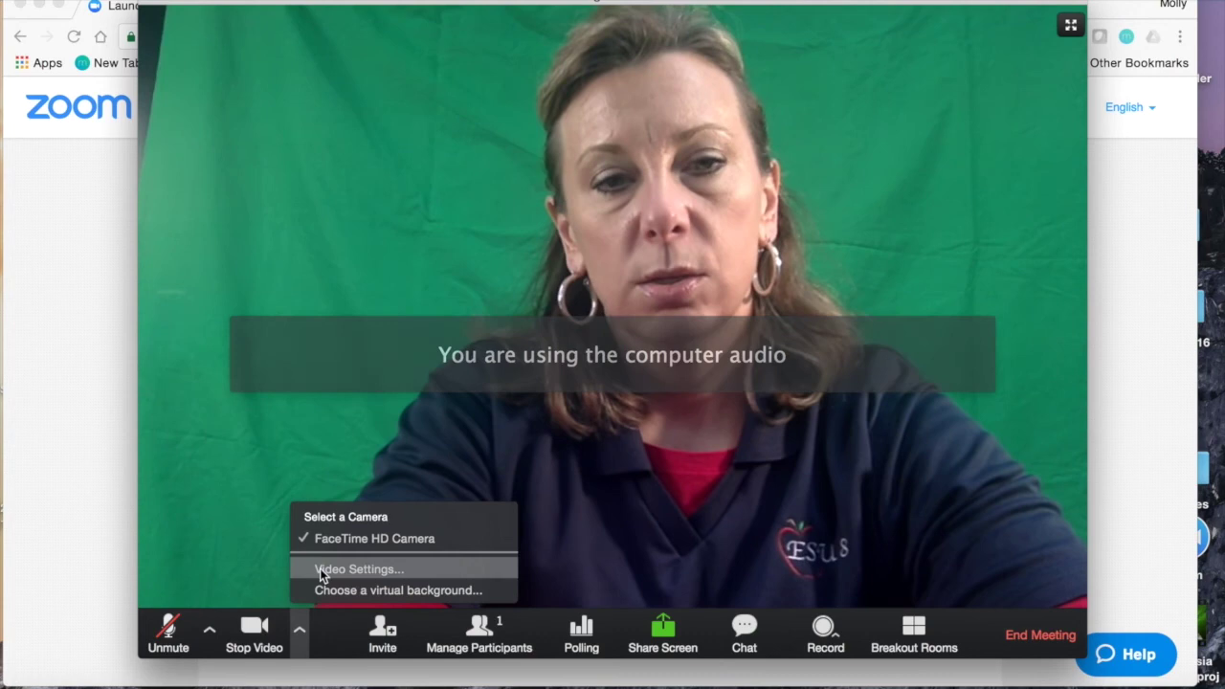
pyautogui.click(319, 569)
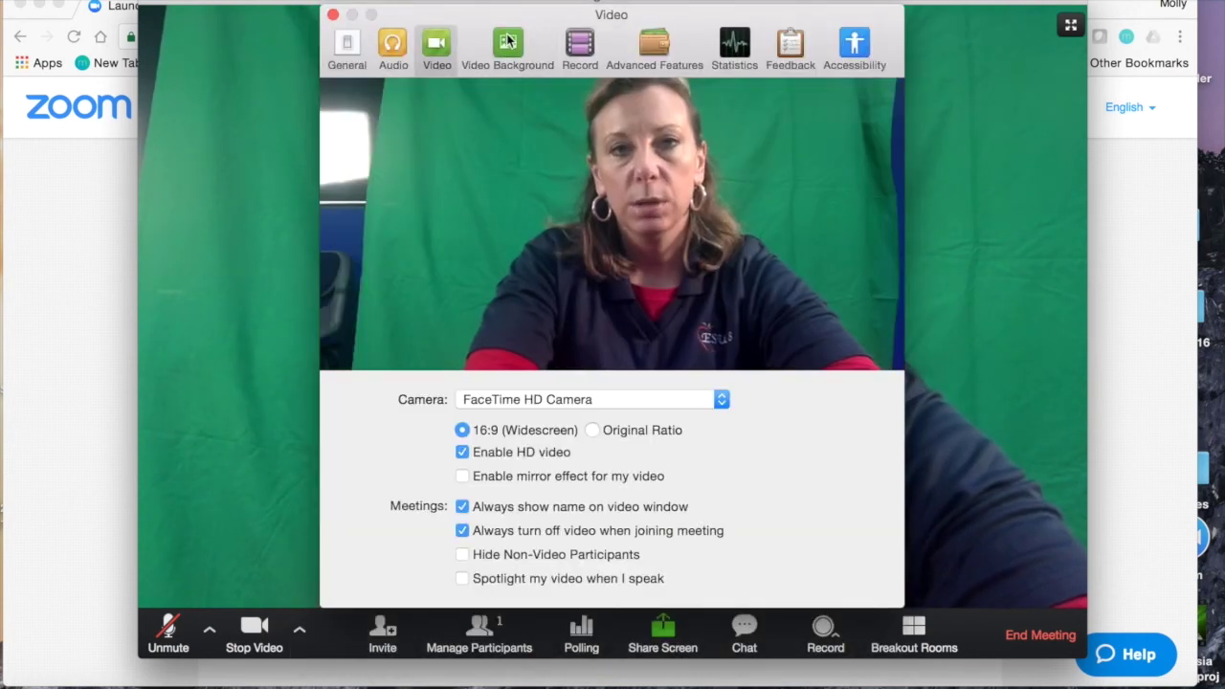
pyautogui.click(509, 44)
pyautogui.click(588, 453)
pyautogui.click(768, 508)
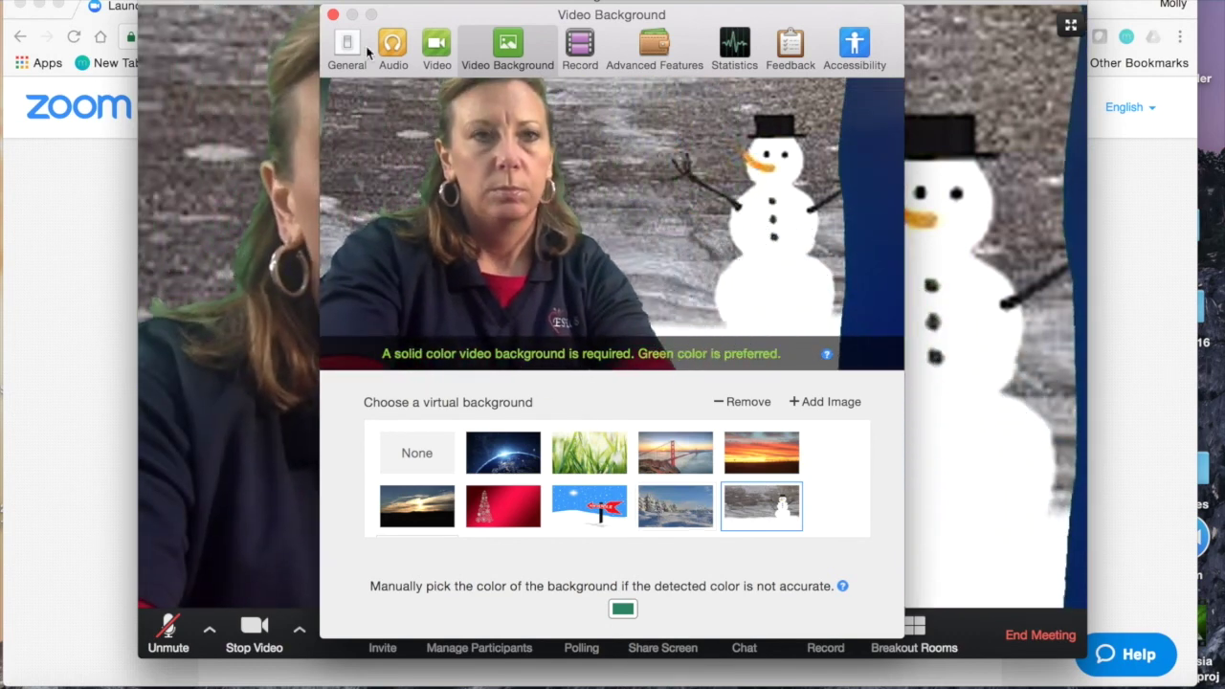
pyautogui.click(332, 15)
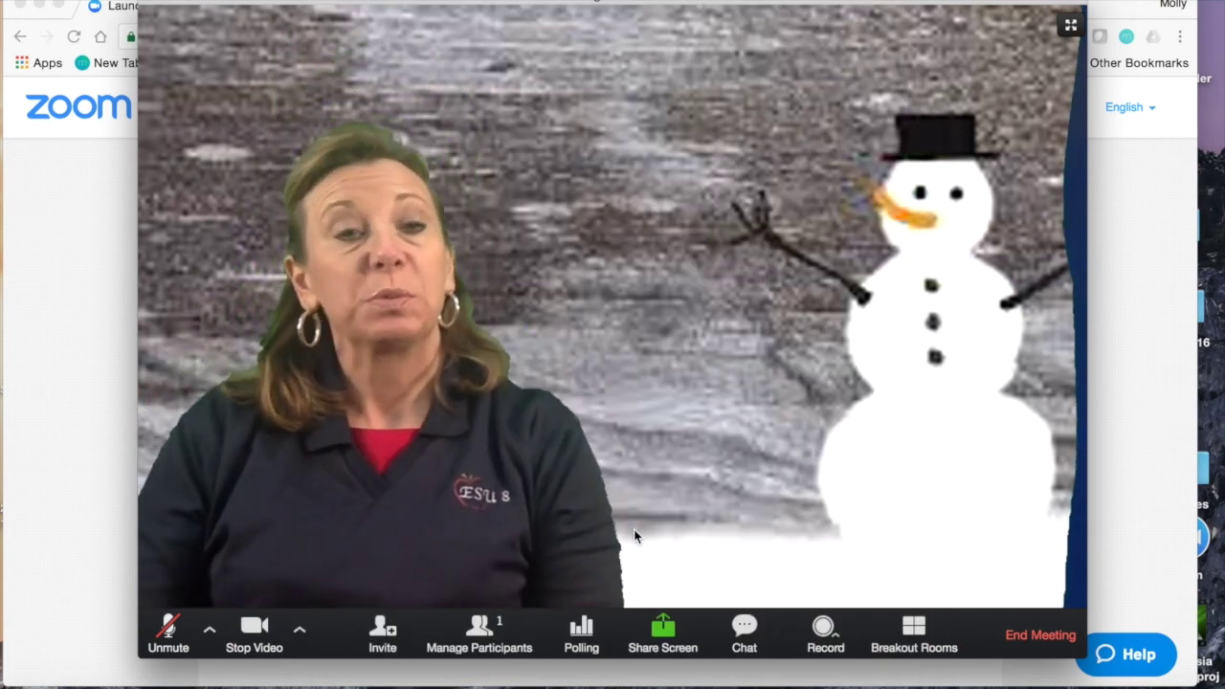